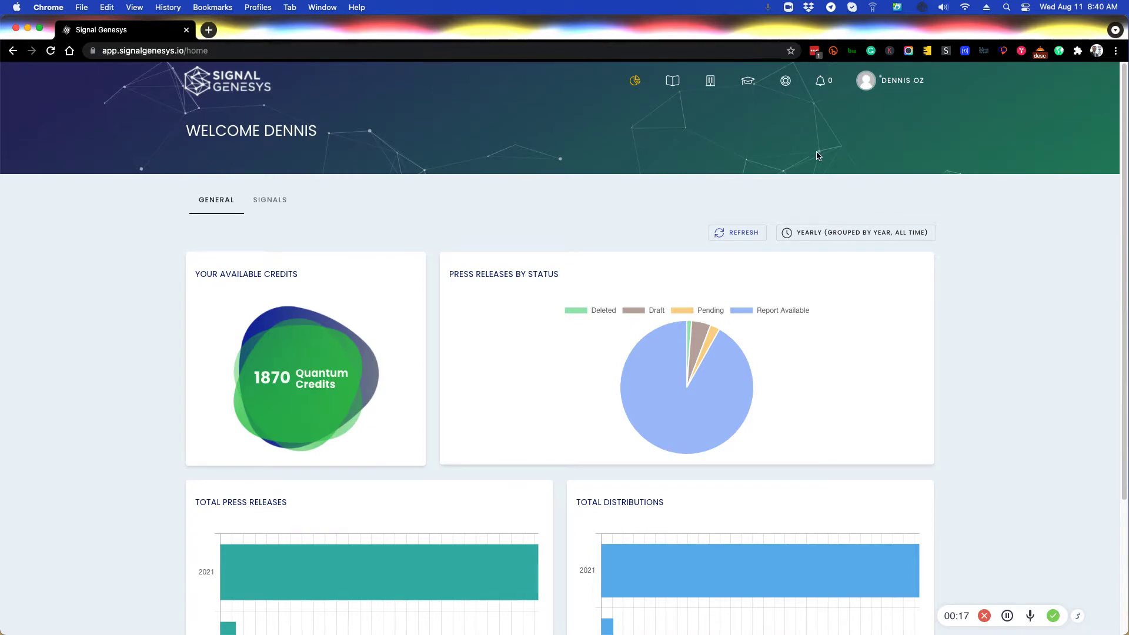
- Show the Entities list and scroll through the 12 client entities created August 11th, 2021
{"action": "left_click", "coordinate": [713, 87]}
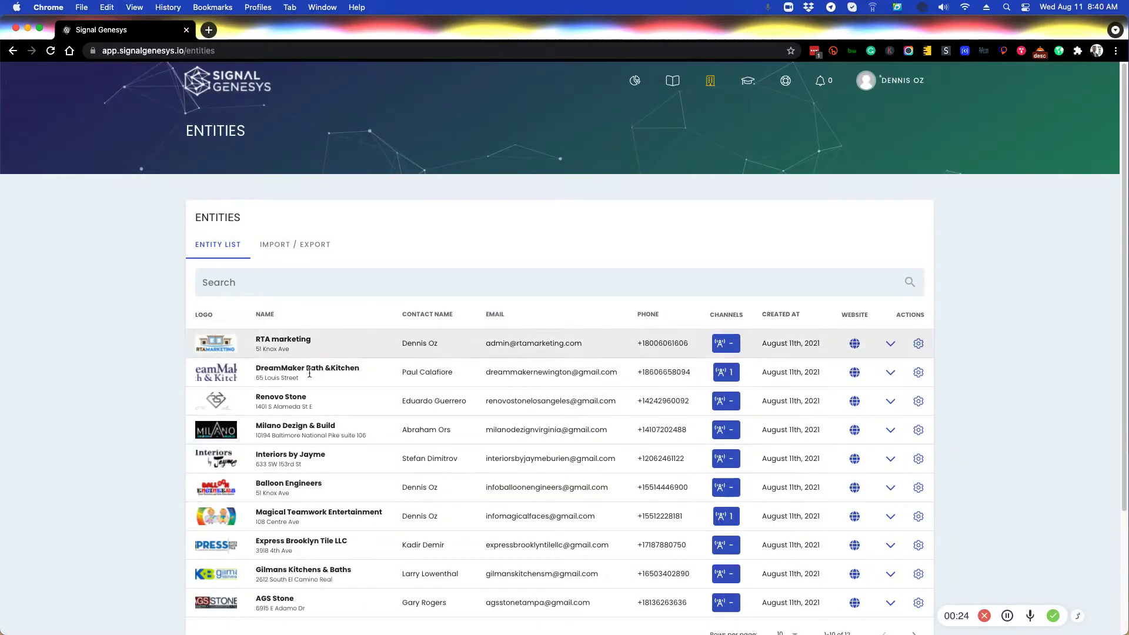
{"action": "scroll", "coordinate": [876, 433], "scroll_direction": "down", "scroll_amount": 5}
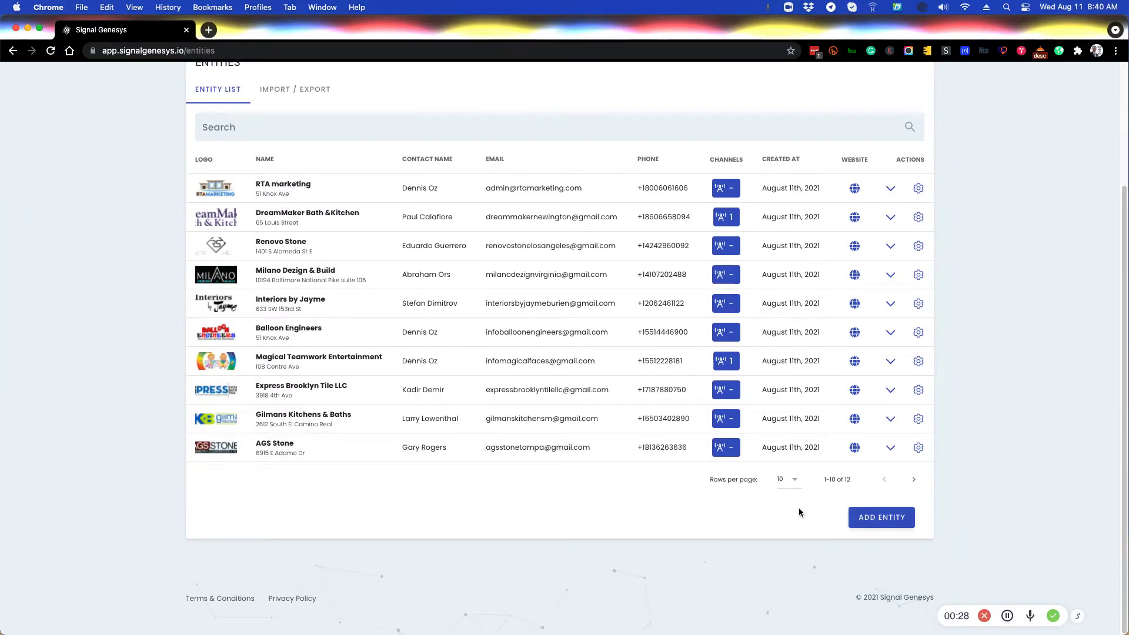
{"action": "scroll", "coordinate": [799, 507], "scroll_direction": "up", "scroll_amount": 5}
{"action": "scroll", "coordinate": [940, 494], "scroll_direction": "down", "scroll_amount": 5}
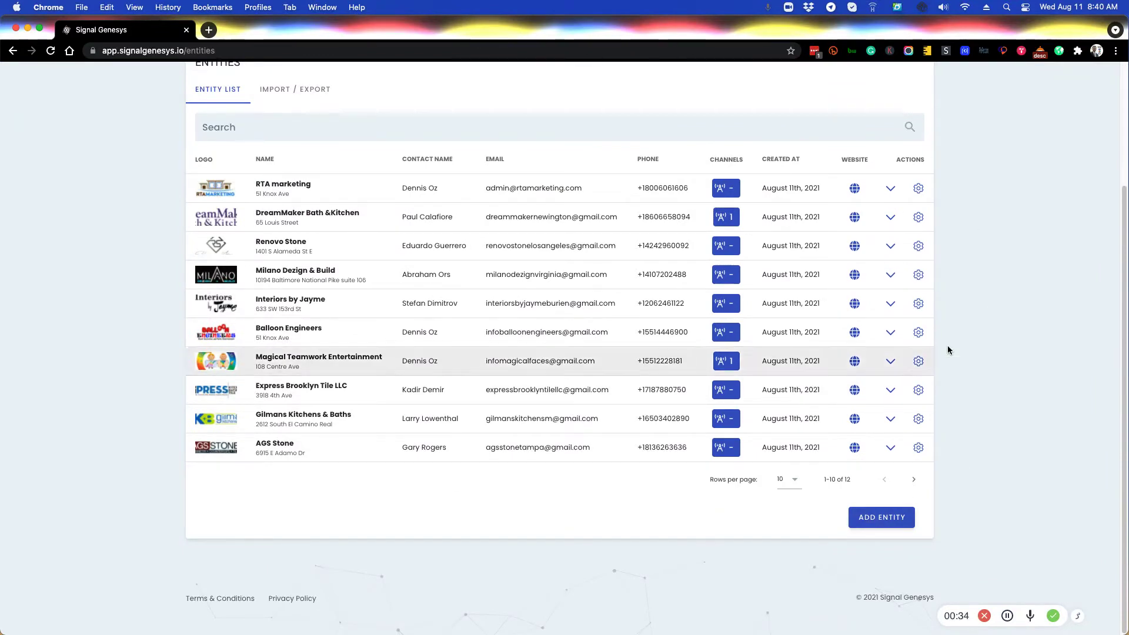
{"action": "scroll", "coordinate": [965, 364], "scroll_direction": "up", "scroll_amount": 5}
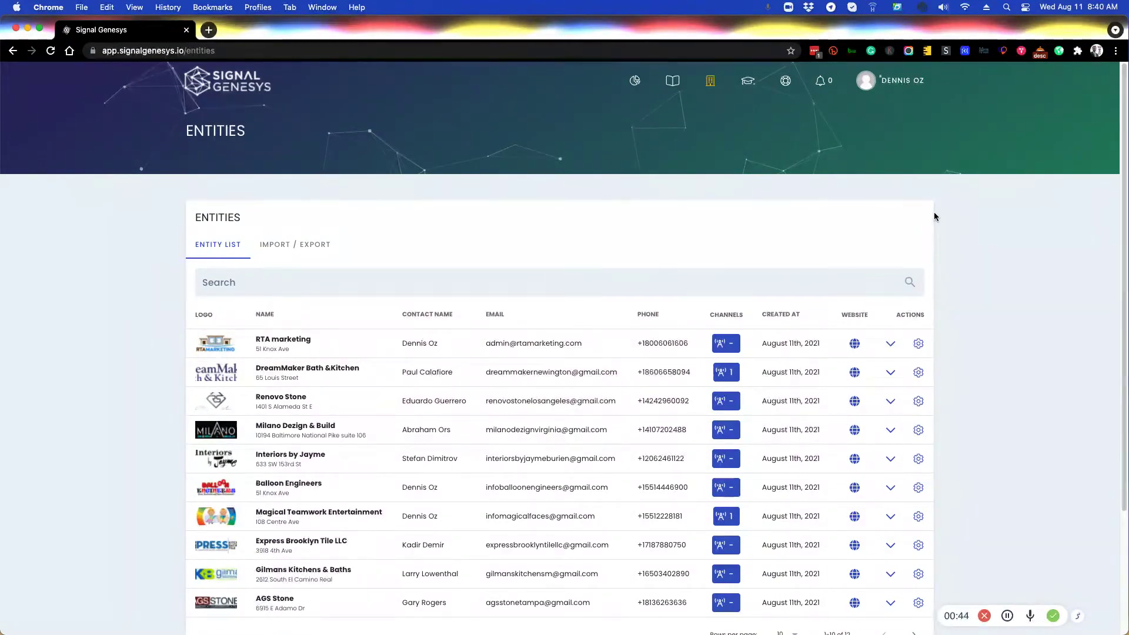
- Go to Account settings and show the Reseller Information page with the agency's details
{"action": "left_click", "coordinate": [894, 87]}
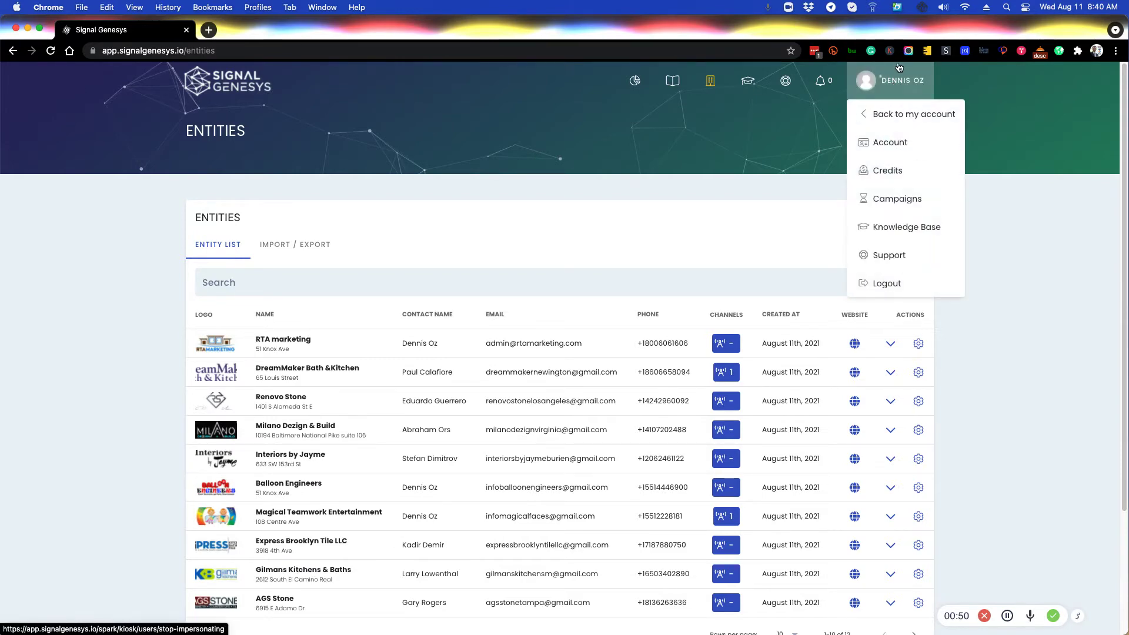
{"action": "left_click", "coordinate": [886, 146]}
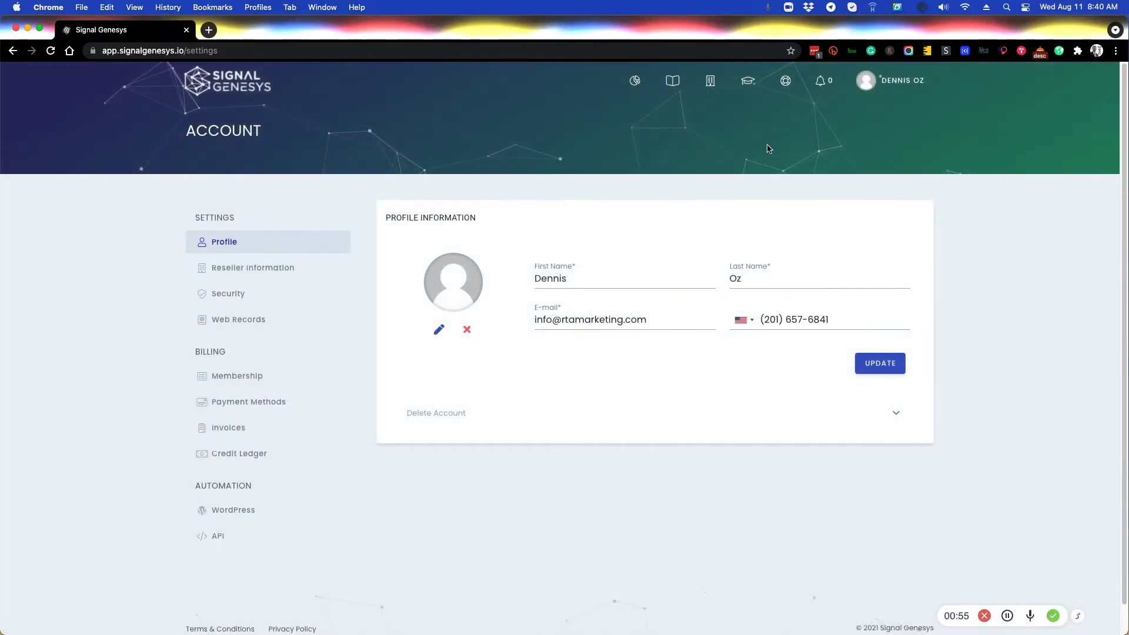
{"action": "left_click", "coordinate": [259, 269]}
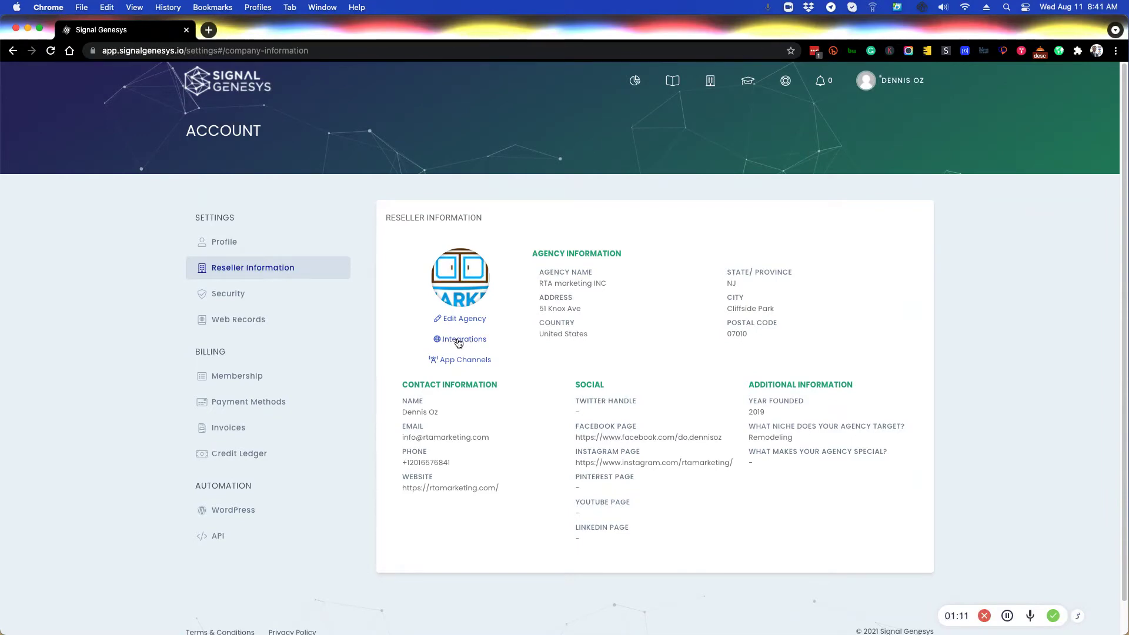
- Generate a Media Room branded integration code for RTA marketing INC, view it, and close the window
{"action": "left_click", "coordinate": [479, 341]}
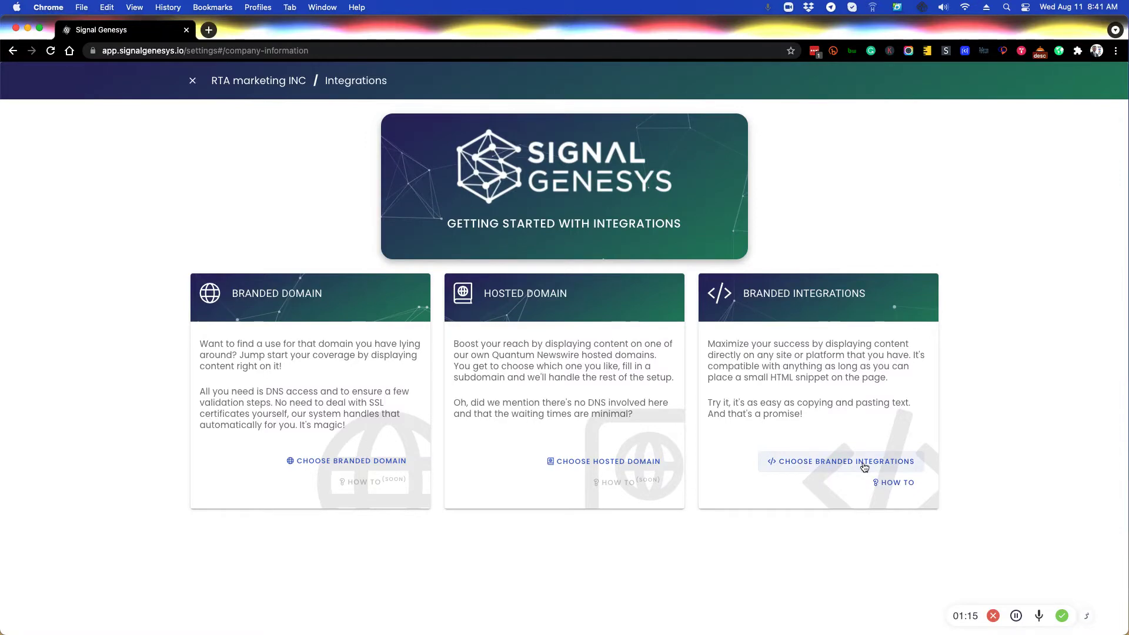
{"action": "left_click", "coordinate": [836, 462]}
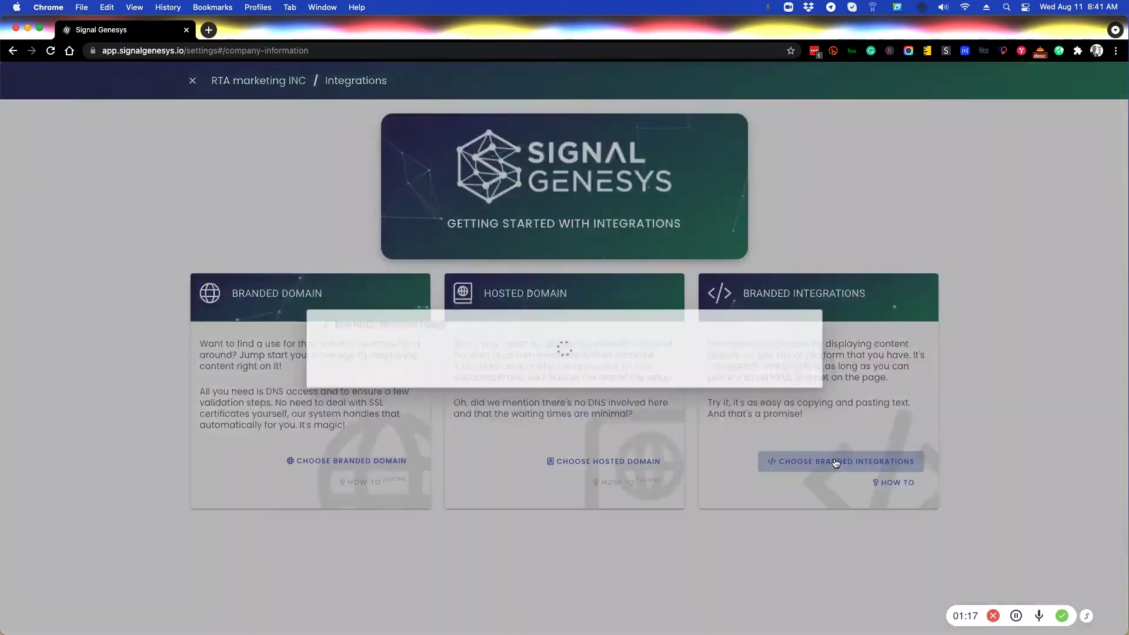
{"action": "left_click", "coordinate": [360, 367]}
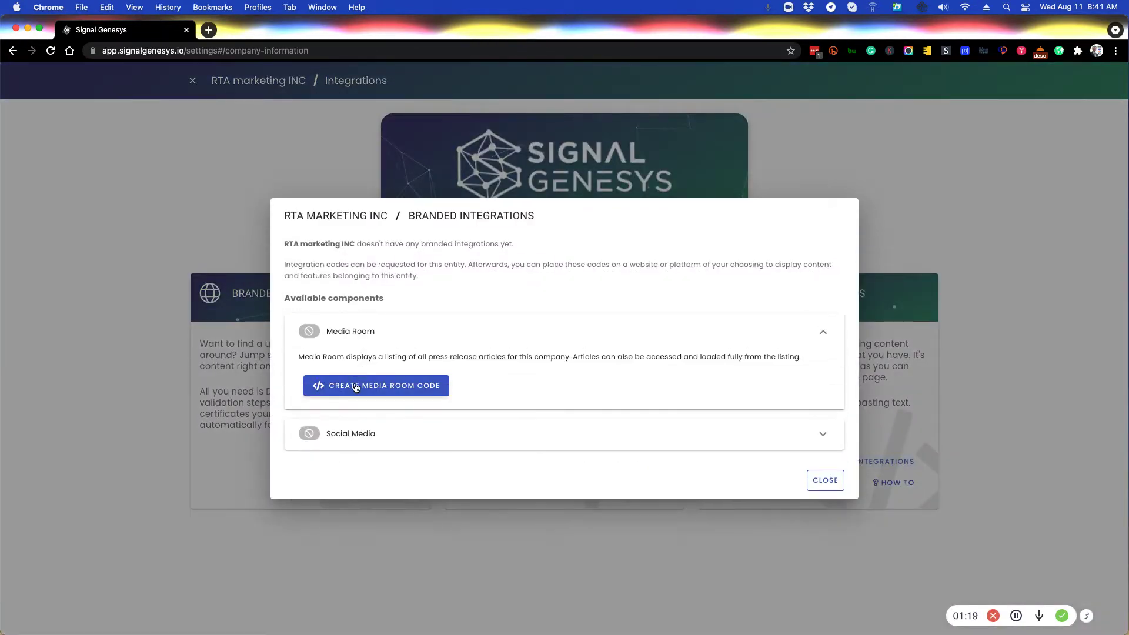
{"action": "left_click", "coordinate": [359, 391]}
{"action": "left_click", "coordinate": [364, 329]}
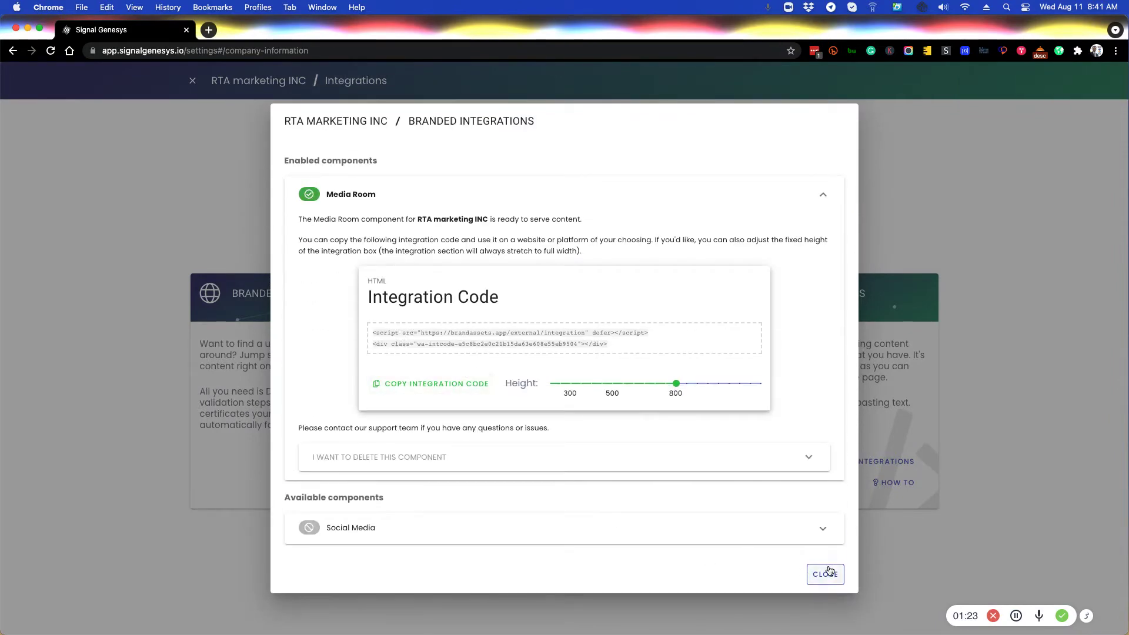
{"action": "left_click", "coordinate": [824, 574]}
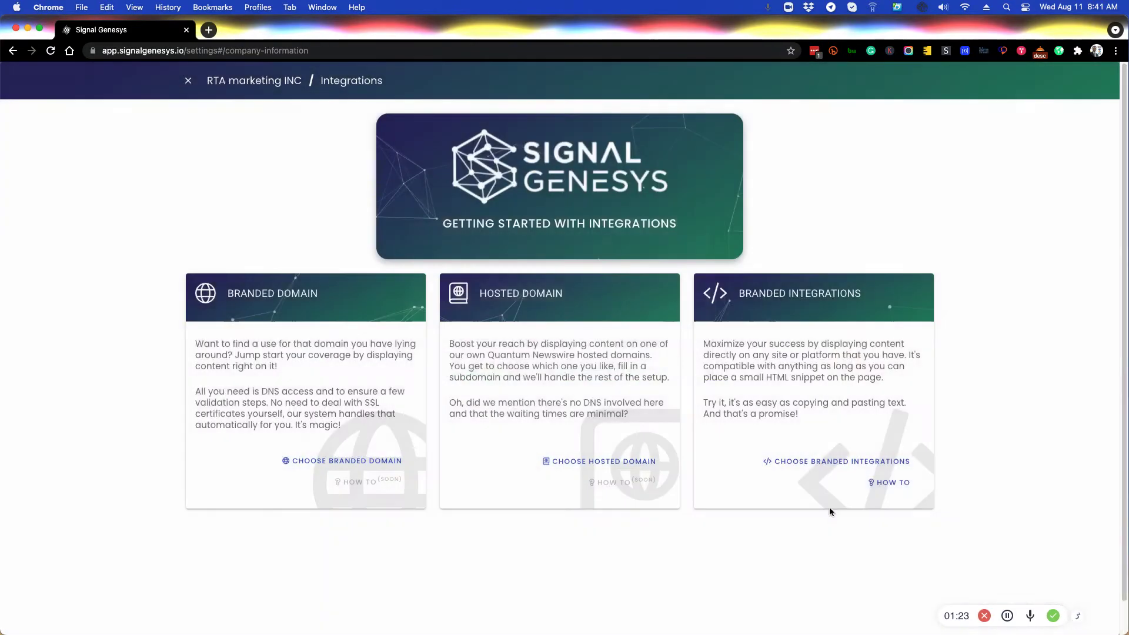
{"action": "left_click", "coordinate": [583, 462]}
{"action": "left_click", "coordinate": [396, 334]}
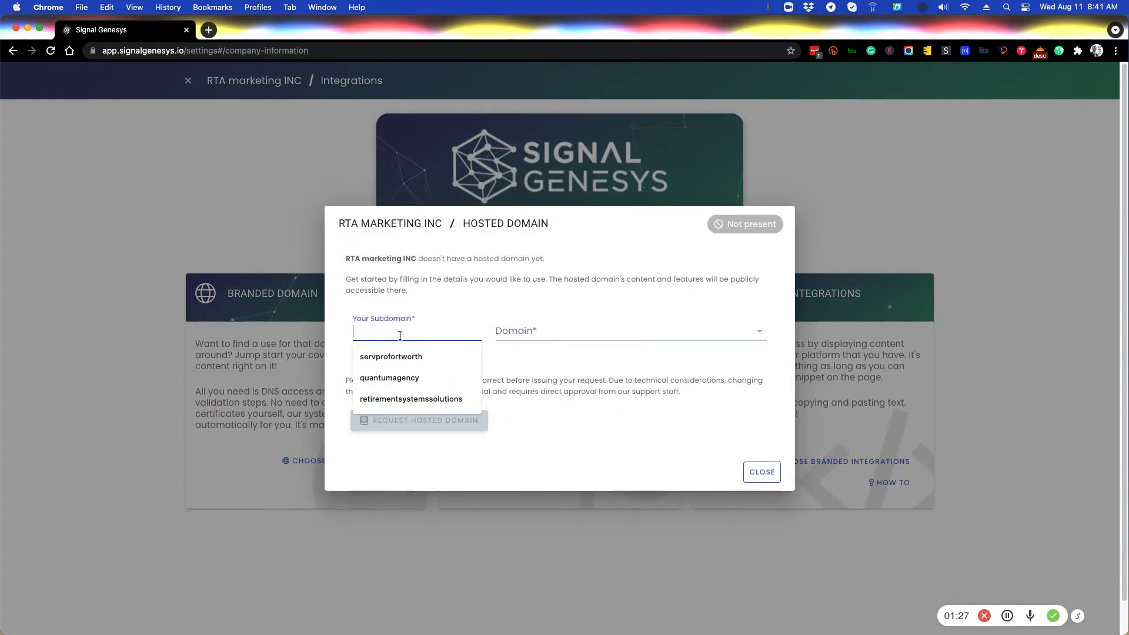
{"action": "type", "text": "t"}
{"action": "key", "text": "BackSpace"}
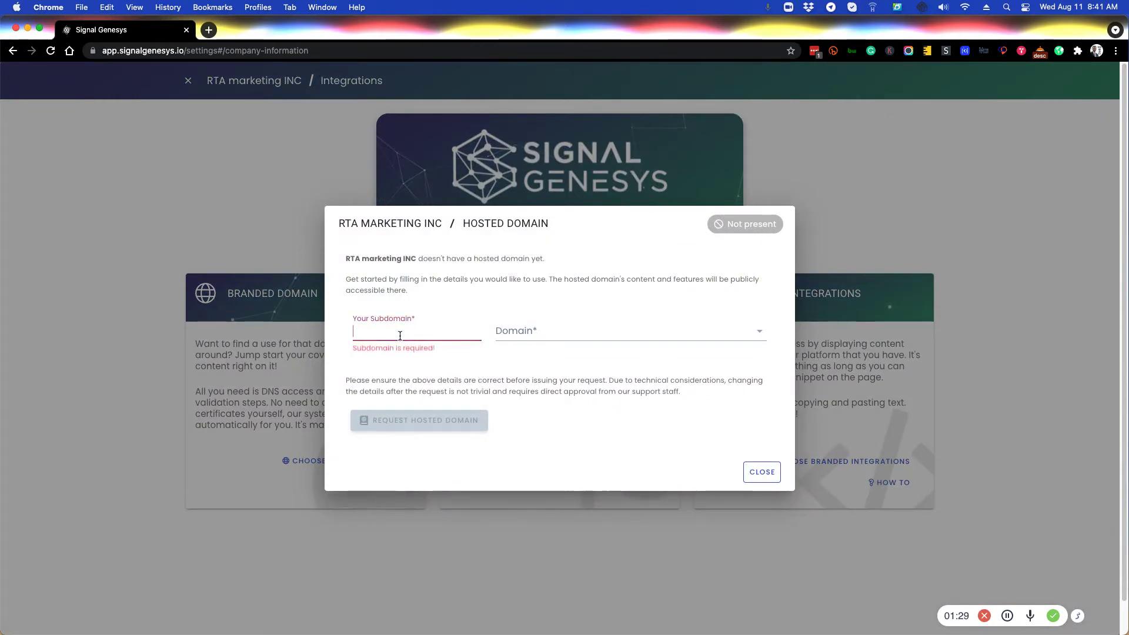
{"action": "type", "text": "rtamarketing"}
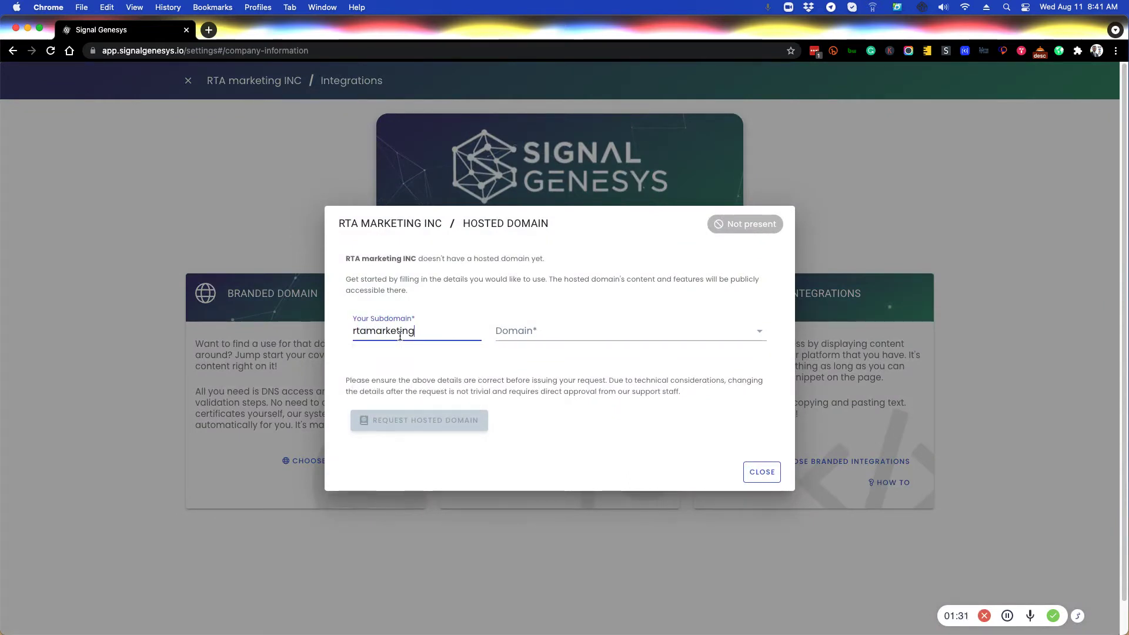
{"action": "left_click", "coordinate": [520, 336]}
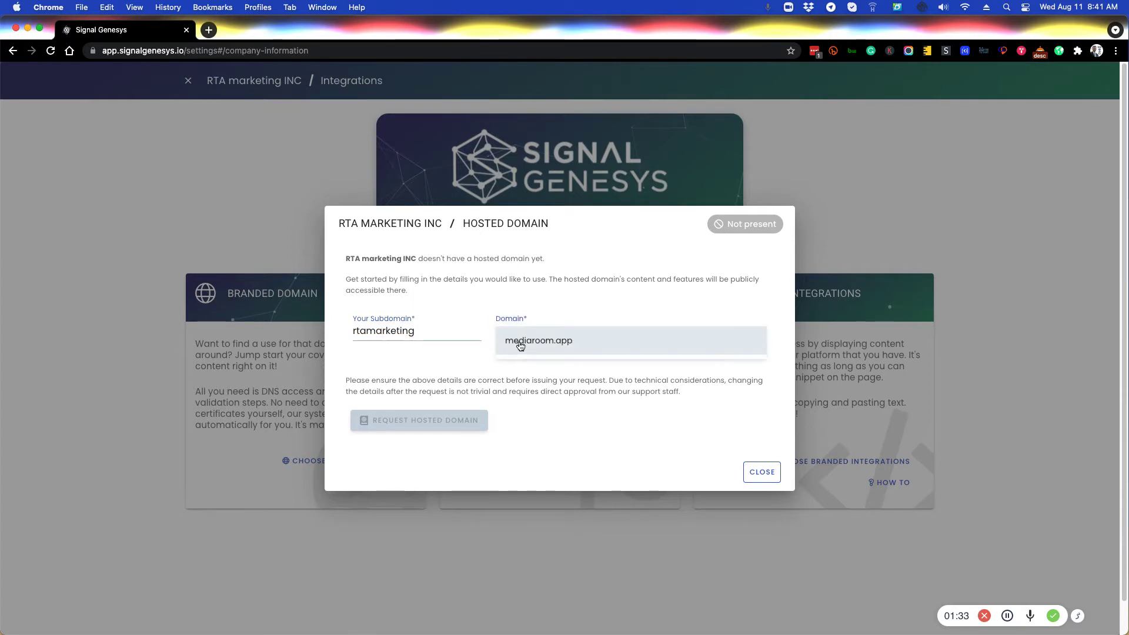
{"action": "left_click", "coordinate": [521, 341]}
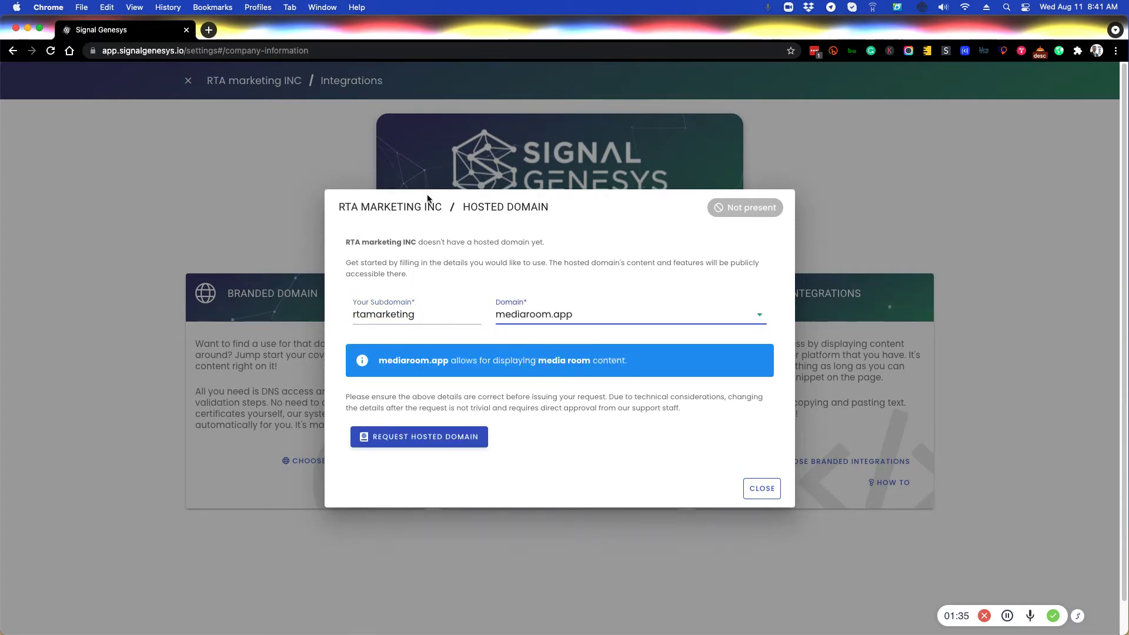
{"action": "left_click_drag", "start_coordinate": [439, 207], "coordinate": [410, 243]}
{"action": "left_click", "coordinate": [416, 317]}
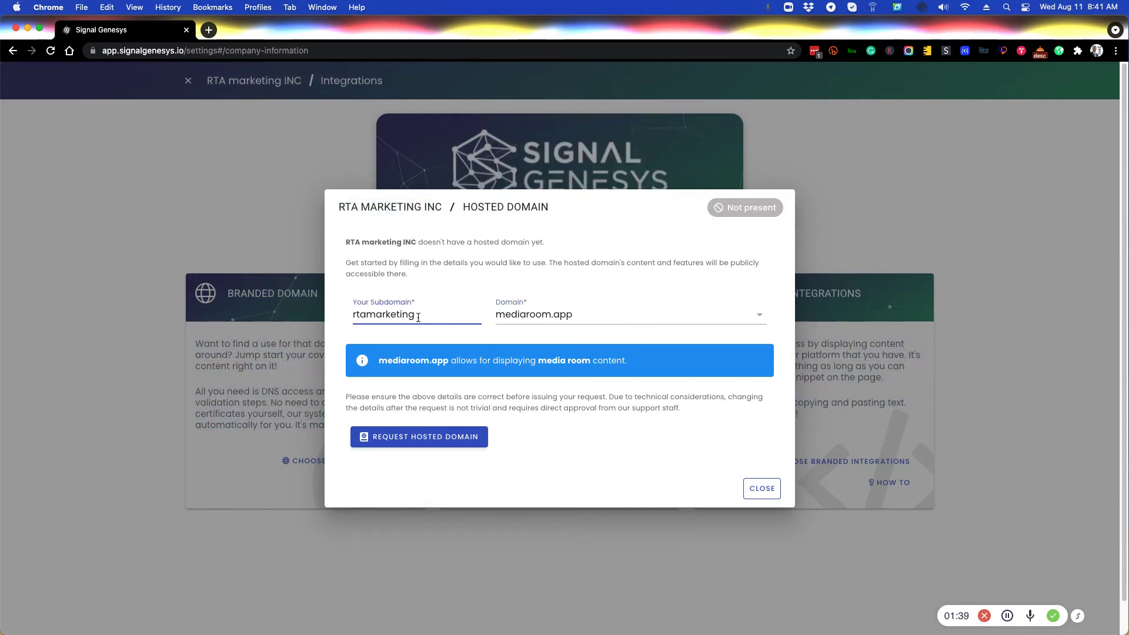
{"action": "type", "text": "inc"}
{"action": "key", "text": "BackSpace"}
{"action": "left_click", "coordinate": [754, 490]}
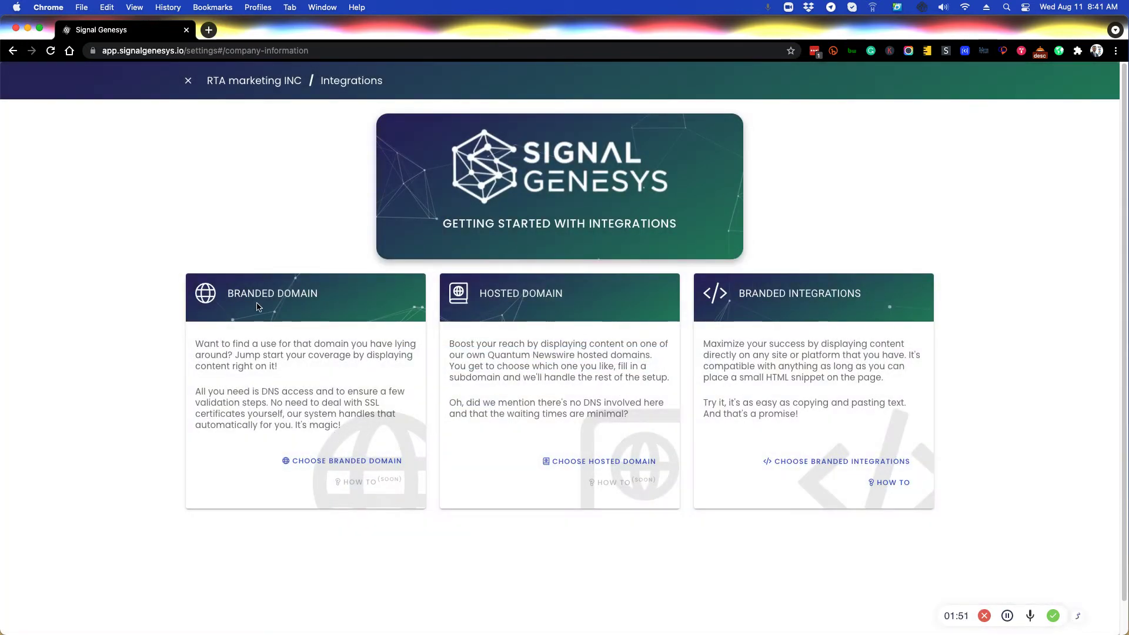
{"action": "left_click", "coordinate": [343, 460]}
{"action": "left_click", "coordinate": [395, 330]}
{"action": "type", "text": "wwm"}
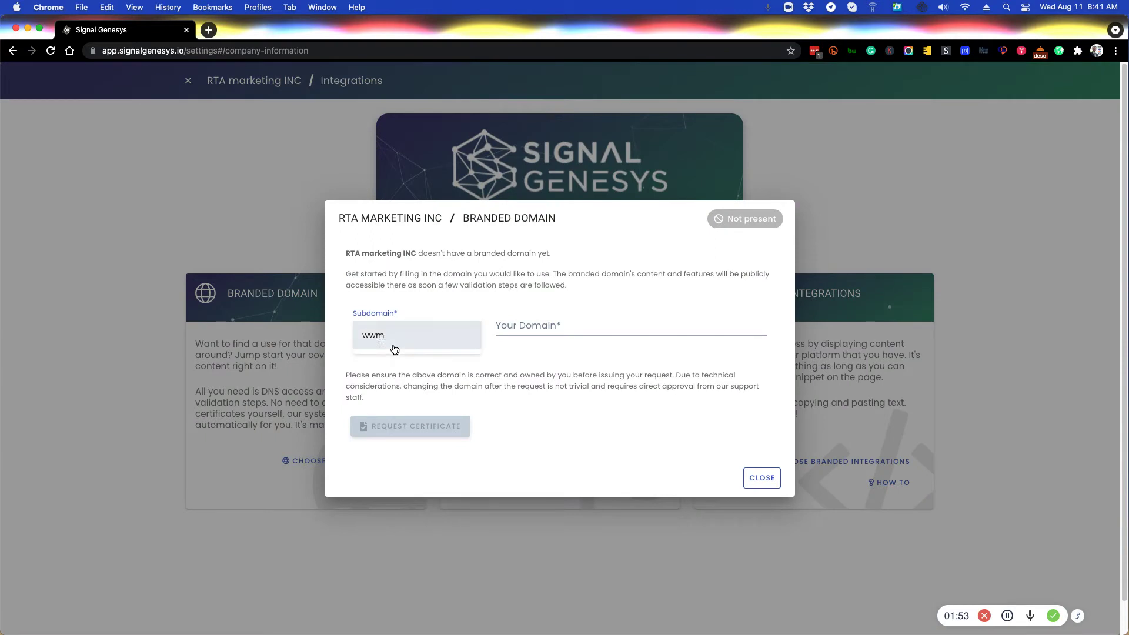
{"action": "left_click", "coordinate": [385, 340]}
{"action": "left_click", "coordinate": [563, 311]}
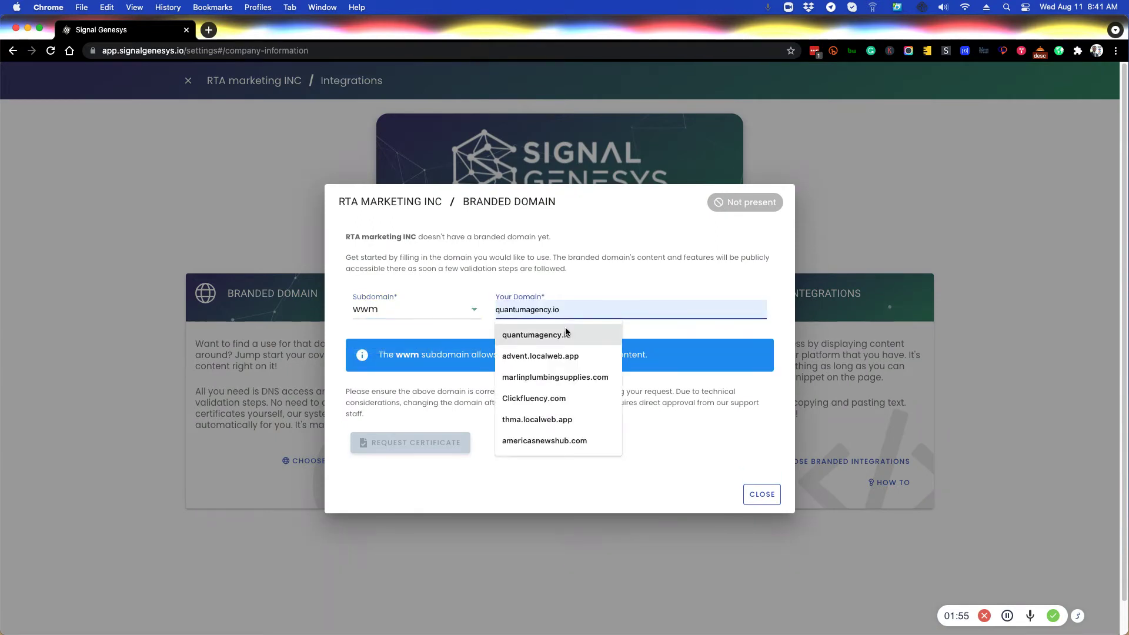
{"action": "type", "text": "rta"}
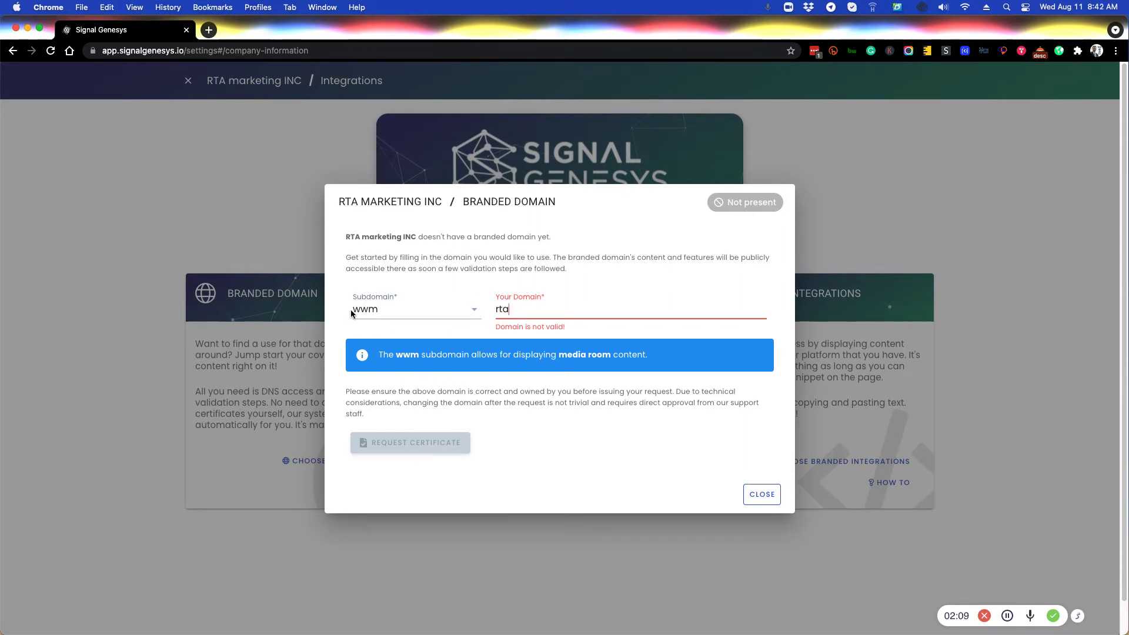
{"action": "left_click", "coordinate": [759, 494]}
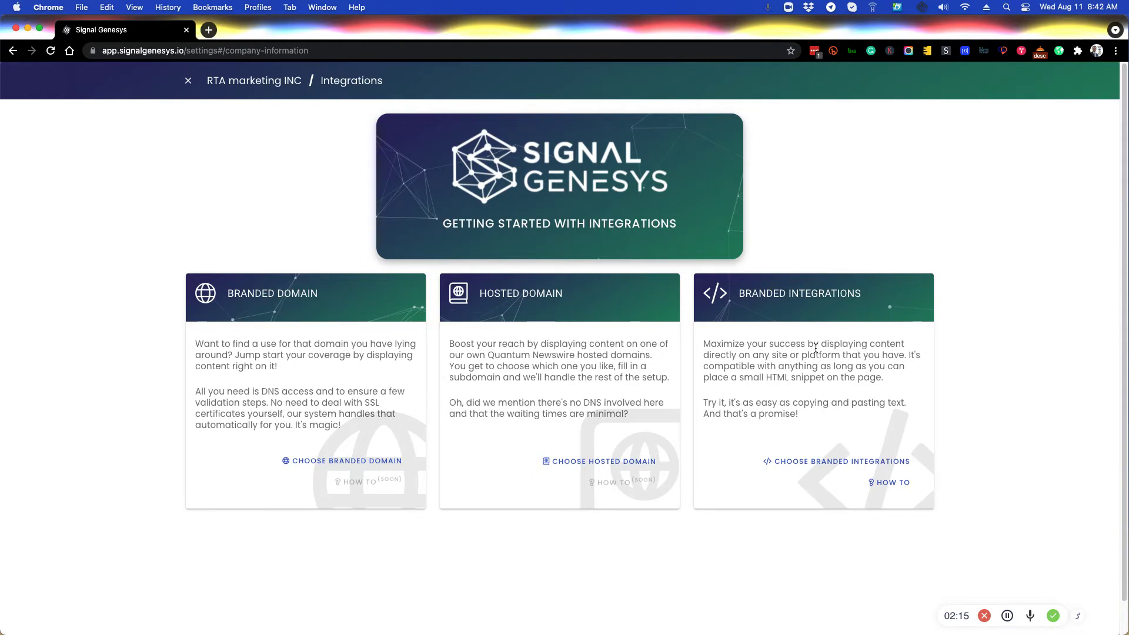
- Exit Integrations, open Edit Agency, select the Contact Email, then close the form without saving
{"action": "key", "text": "Escape"}
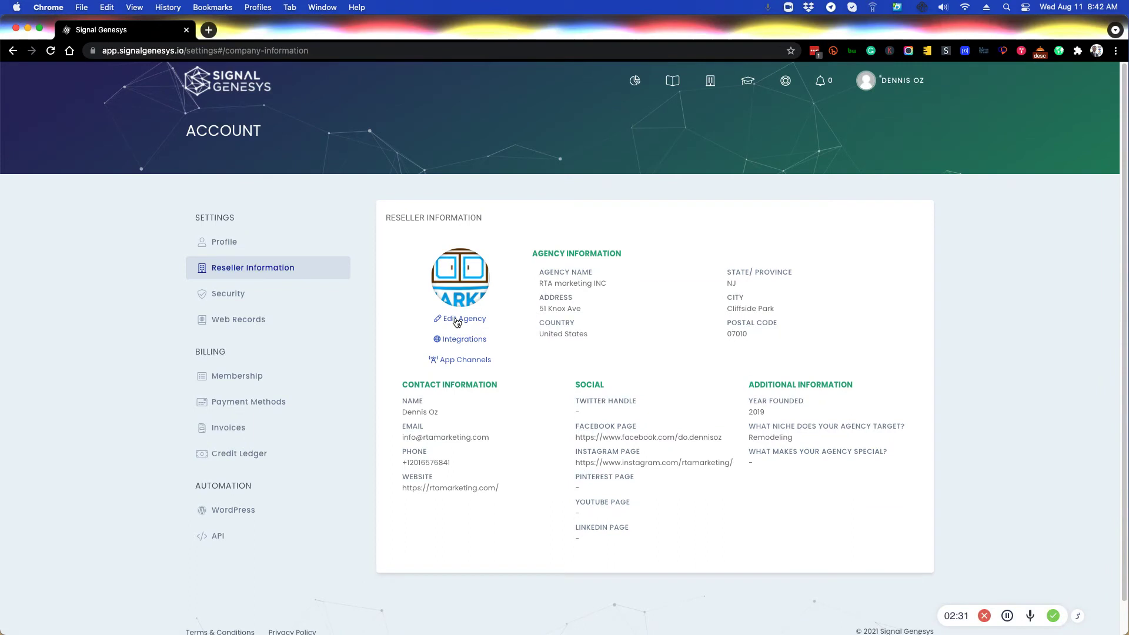
{"action": "left_click", "coordinate": [456, 319]}
{"action": "left_click", "coordinate": [697, 185]}
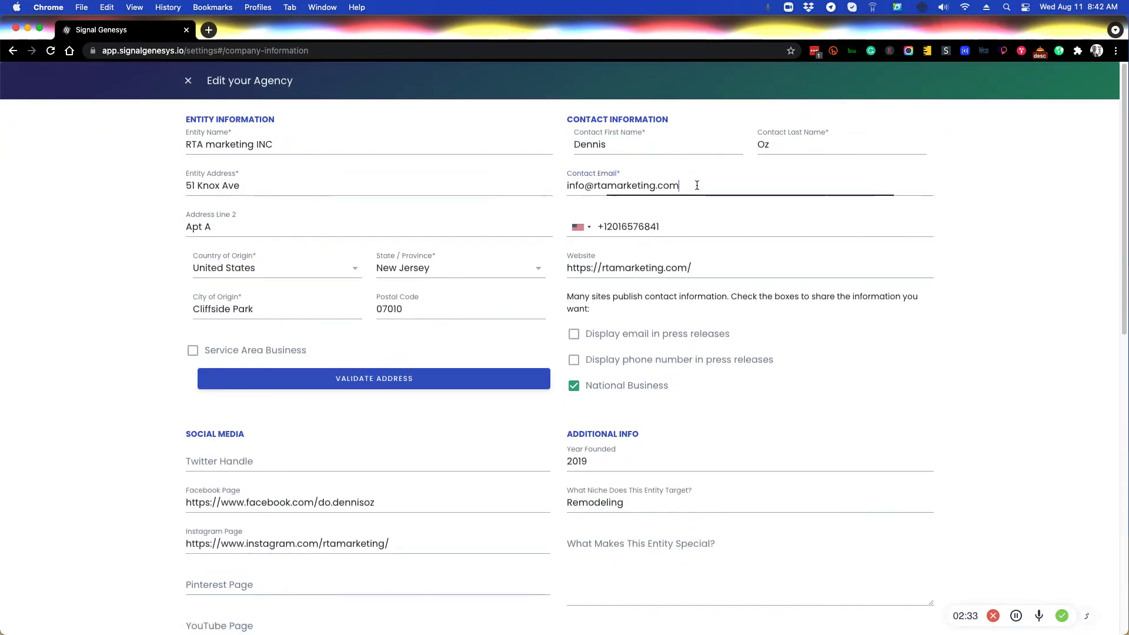
{"action": "left_click_drag", "start_coordinate": [696, 186], "coordinate": [568, 184]}
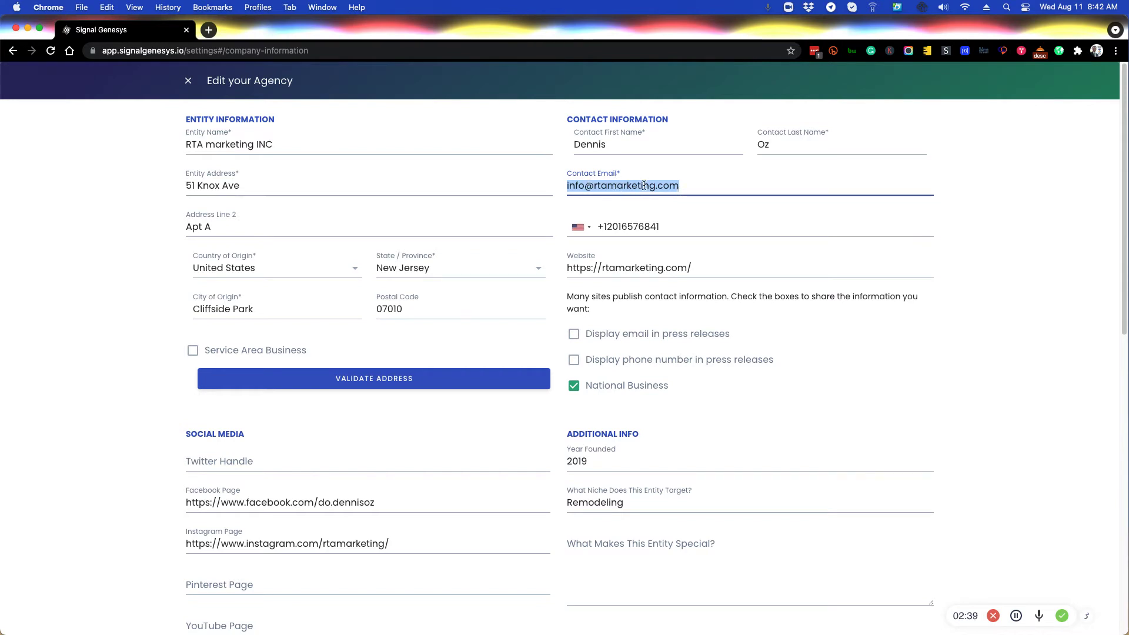
{"action": "left_click", "coordinate": [188, 81]}
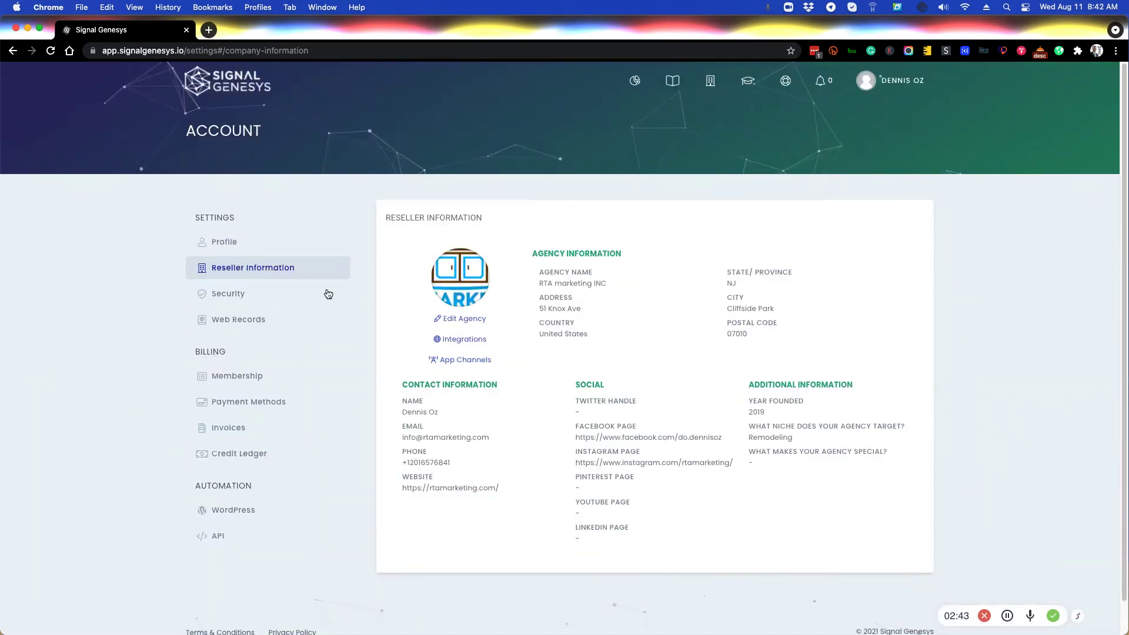
{"action": "left_click", "coordinate": [241, 243]}
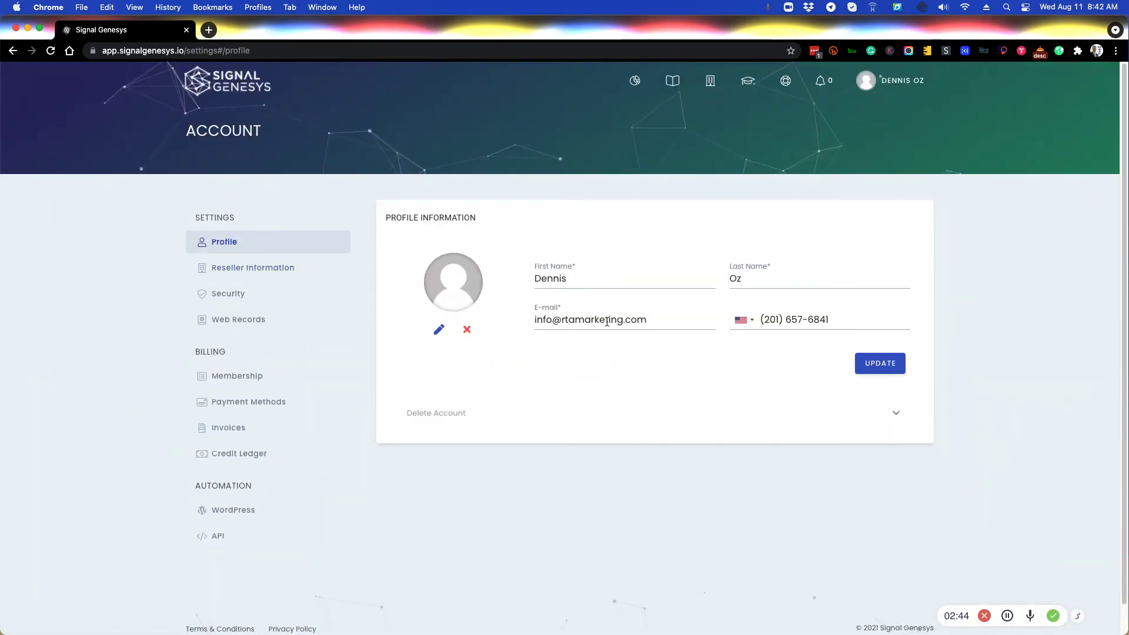
{"action": "left_click", "coordinate": [259, 266]}
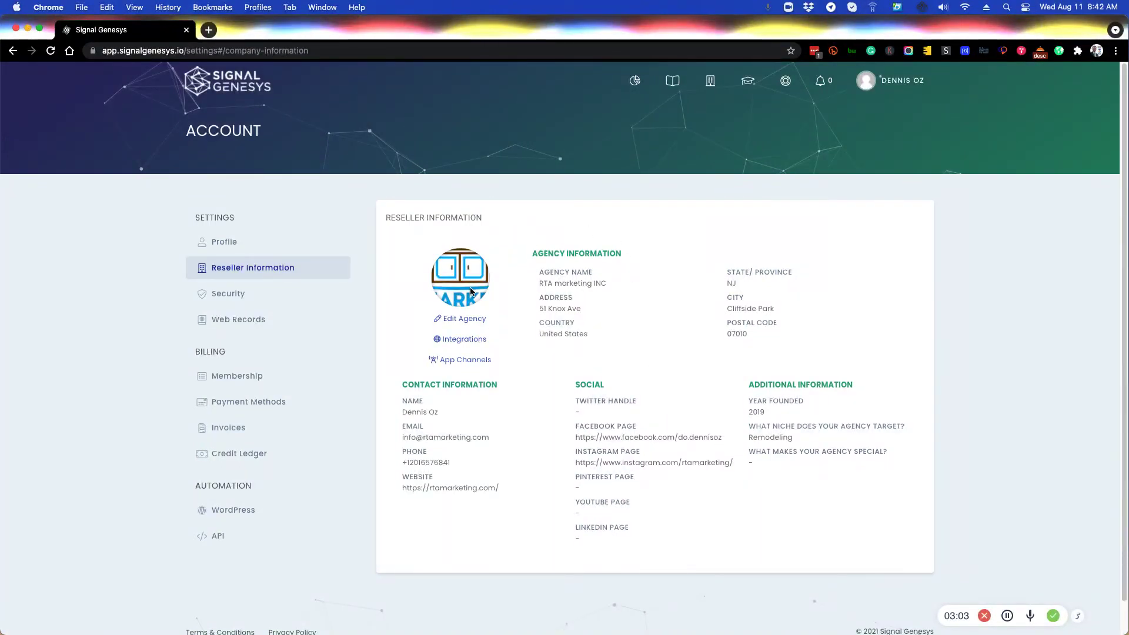
- Show the Entities page with RTA marketing listed first, scrolling down and back up
{"action": "left_click", "coordinate": [710, 81]}
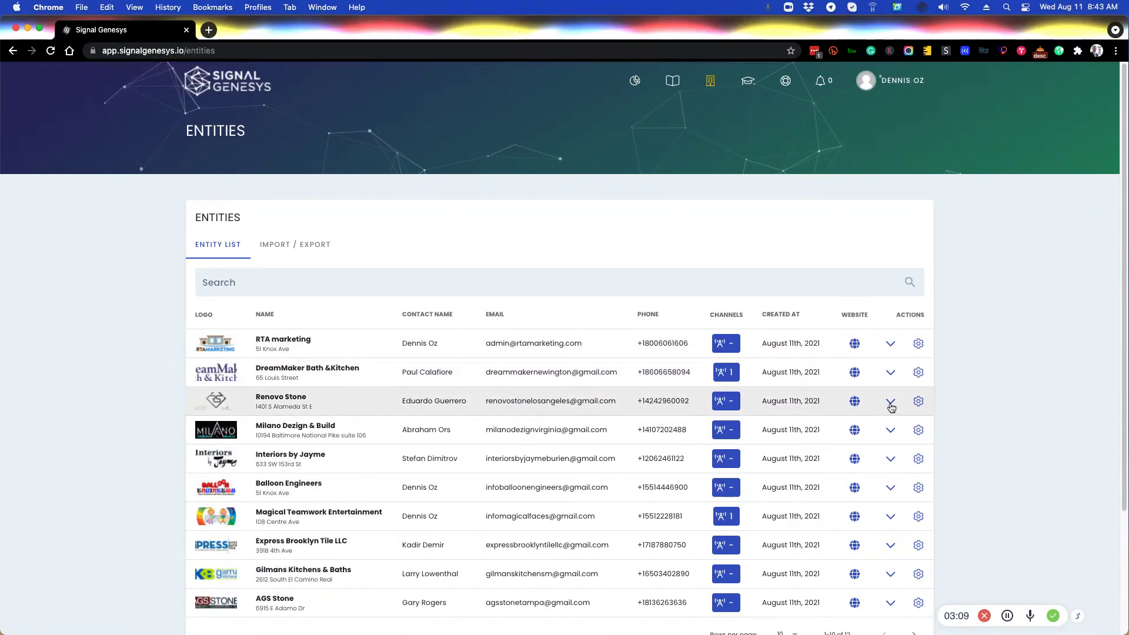
{"action": "scroll", "coordinate": [891, 411], "scroll_direction": "down", "scroll_amount": 5}
{"action": "scroll", "coordinate": [906, 441], "scroll_direction": "up", "scroll_amount": 5}
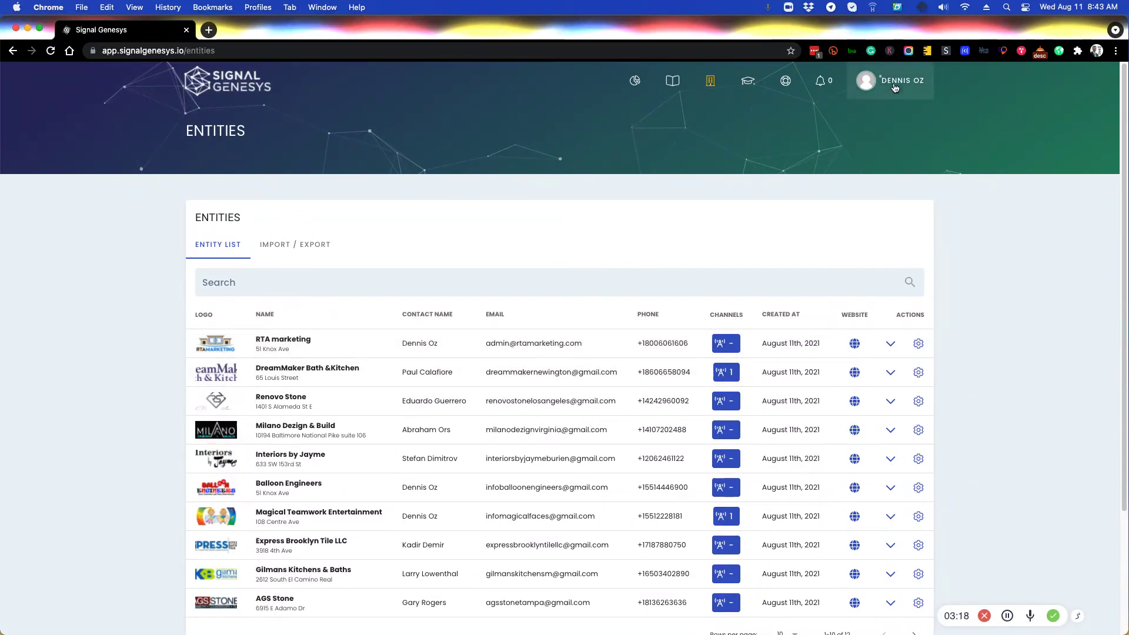
- Return to Reseller Information via Account settings, opening Edit Agency and closing it unchanged
{"action": "left_click", "coordinate": [882, 143]}
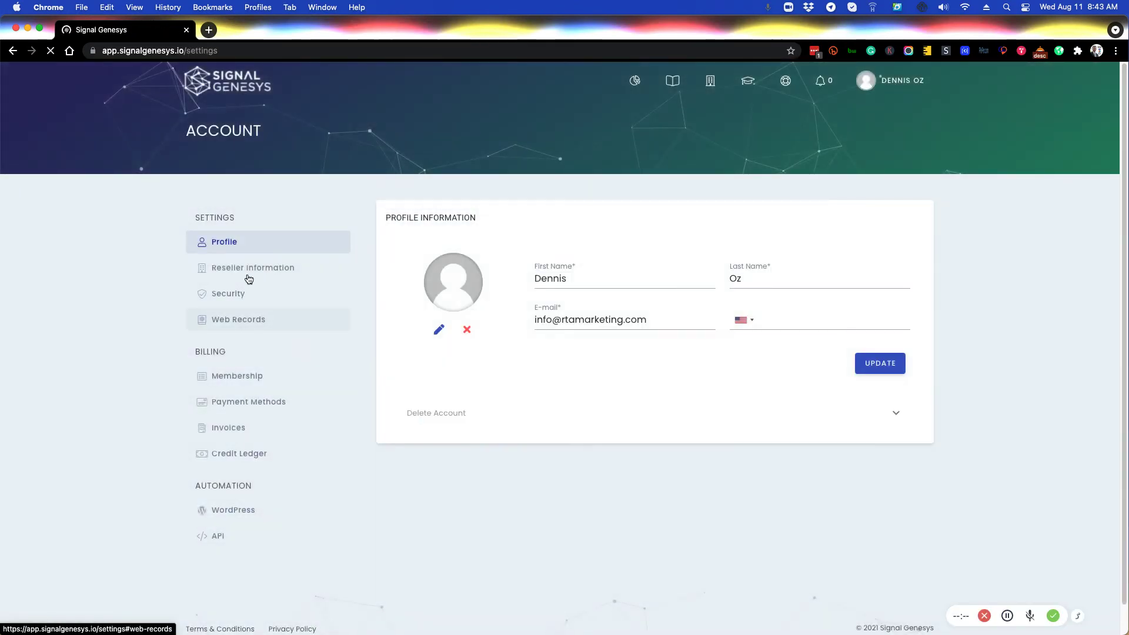
{"action": "left_click", "coordinate": [238, 269]}
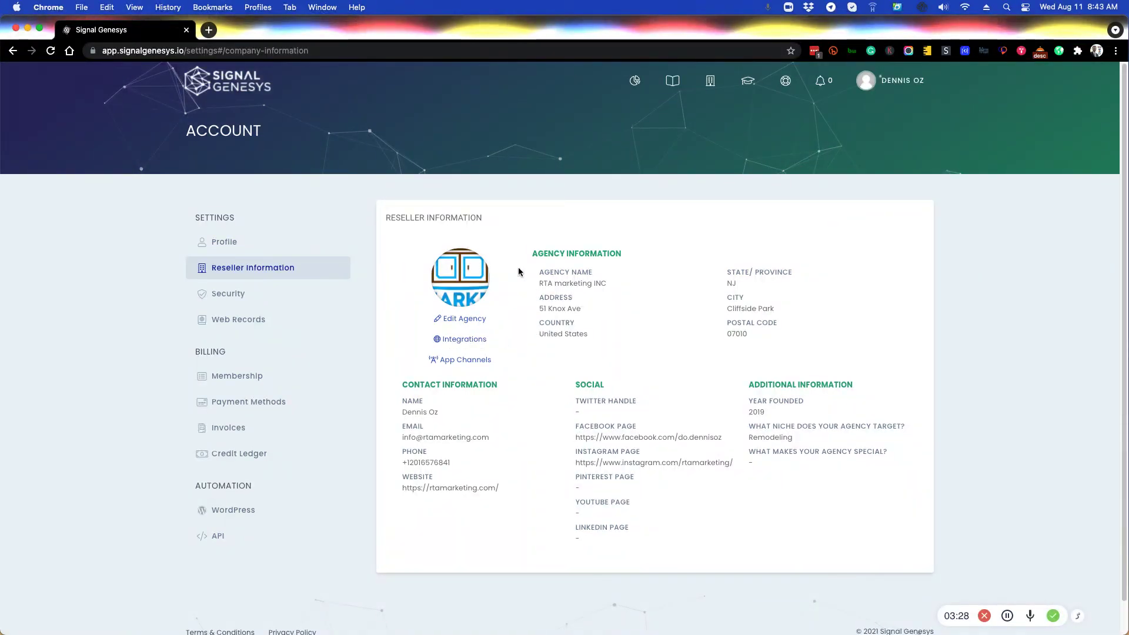
{"action": "left_click", "coordinate": [468, 320]}
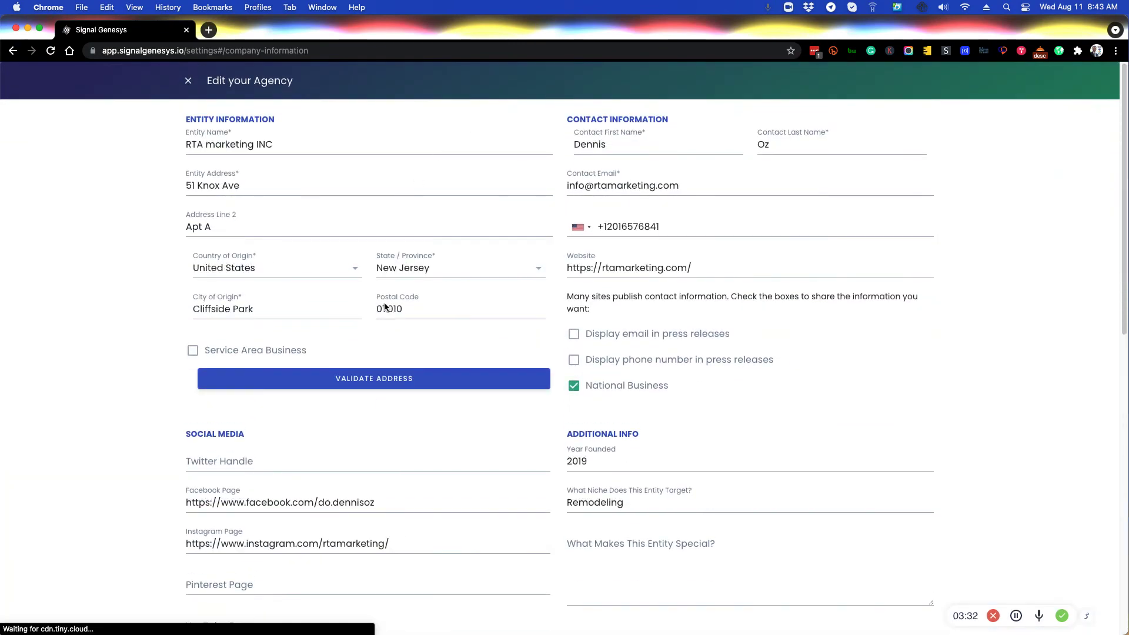
{"action": "left_click", "coordinate": [188, 81]}
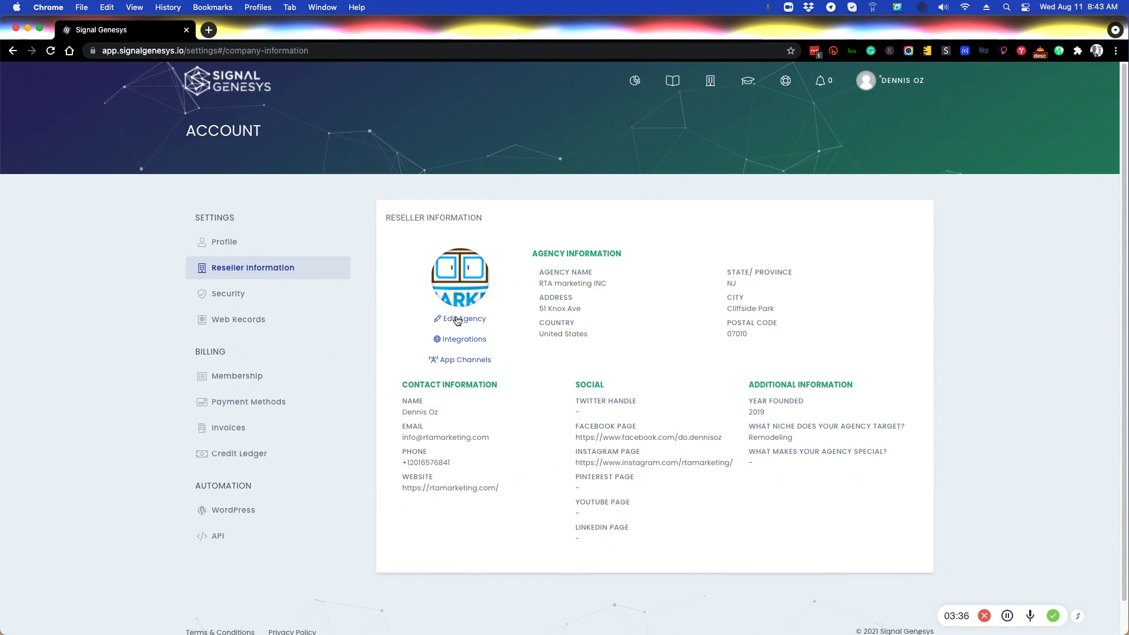
{"action": "left_click", "coordinate": [472, 362]}
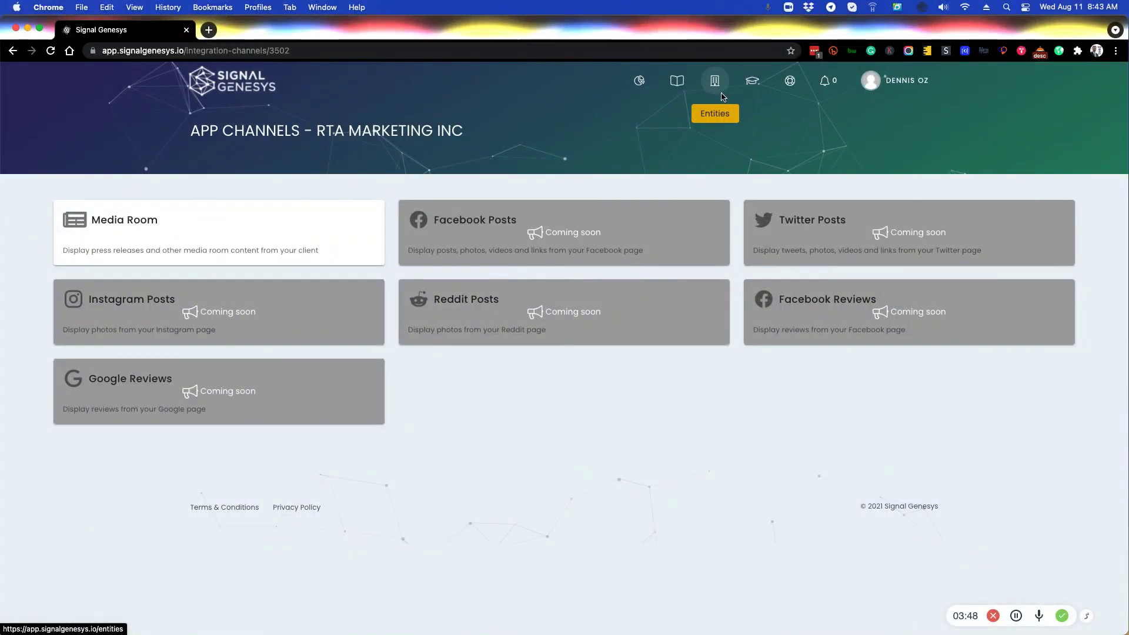
{"action": "left_click", "coordinate": [895, 81]}
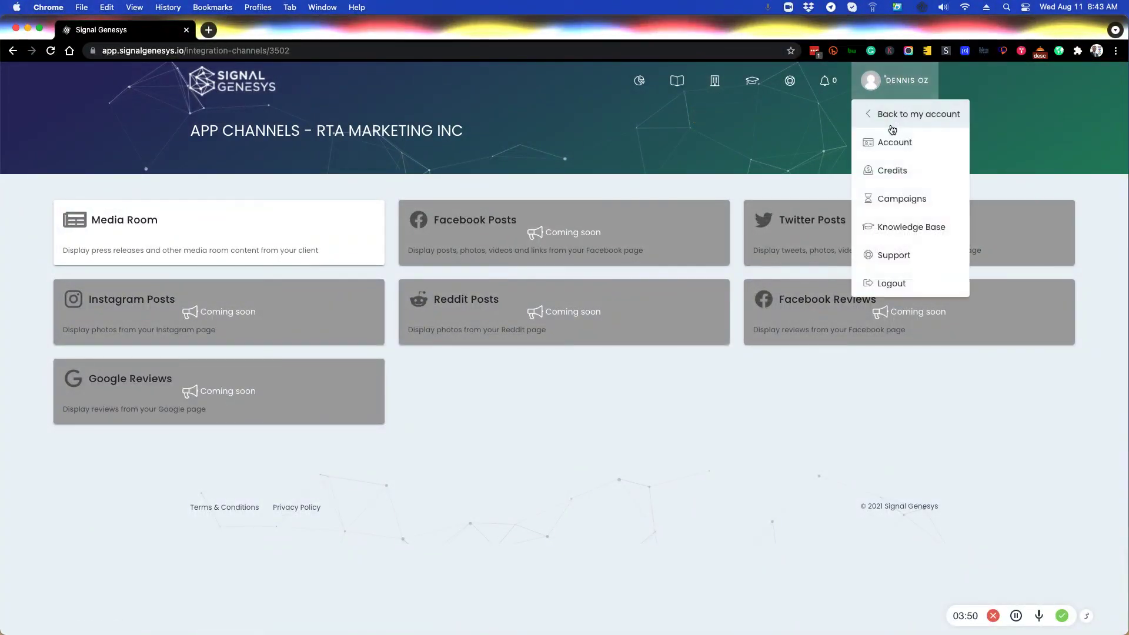
{"action": "left_click", "coordinate": [893, 139]}
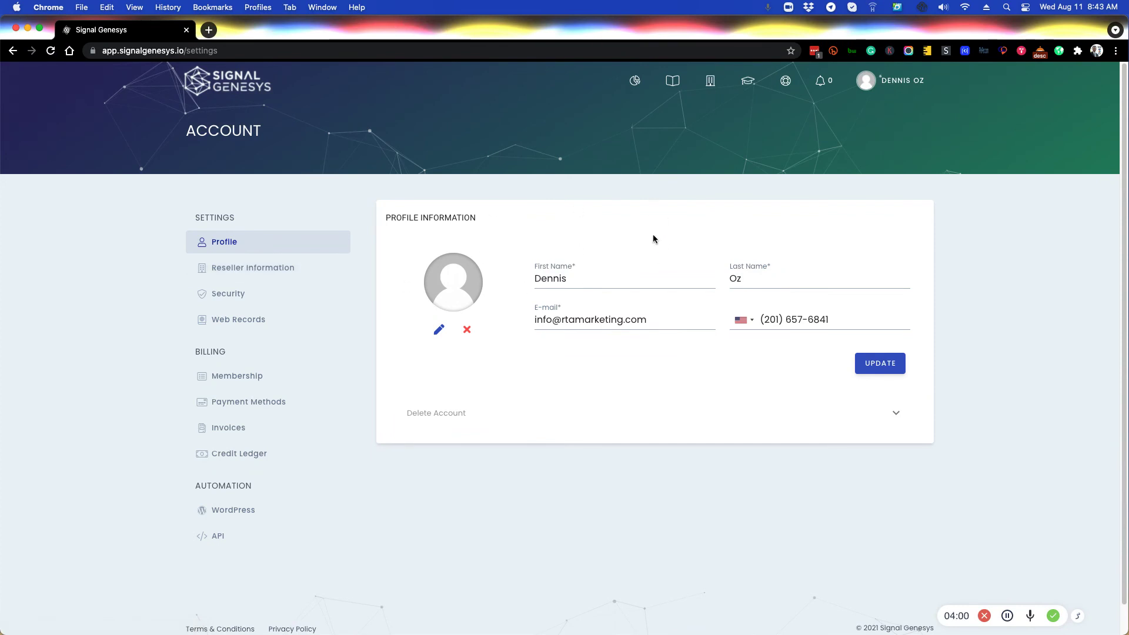
{"action": "left_click", "coordinate": [304, 271]}
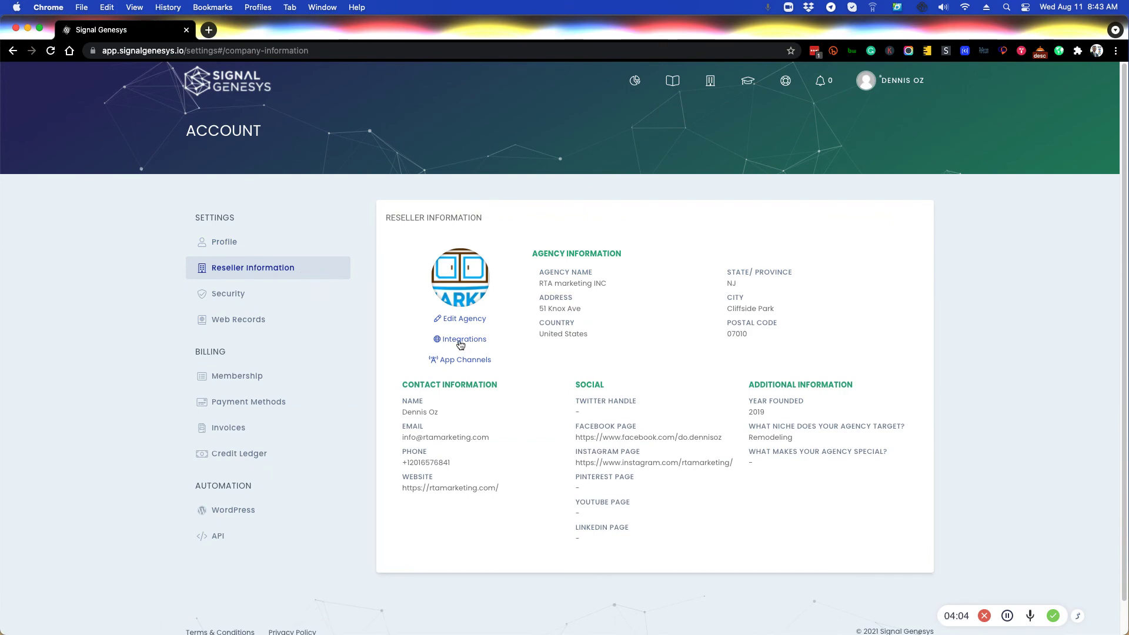